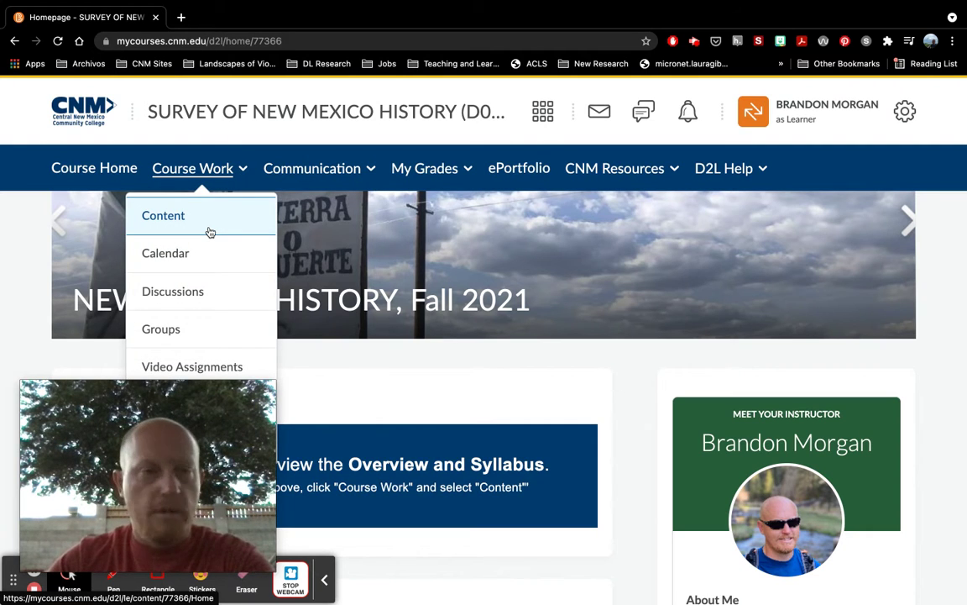
Open the course content and review the Overview and Syllabus page through to the course tour videos.
click(149, 216)
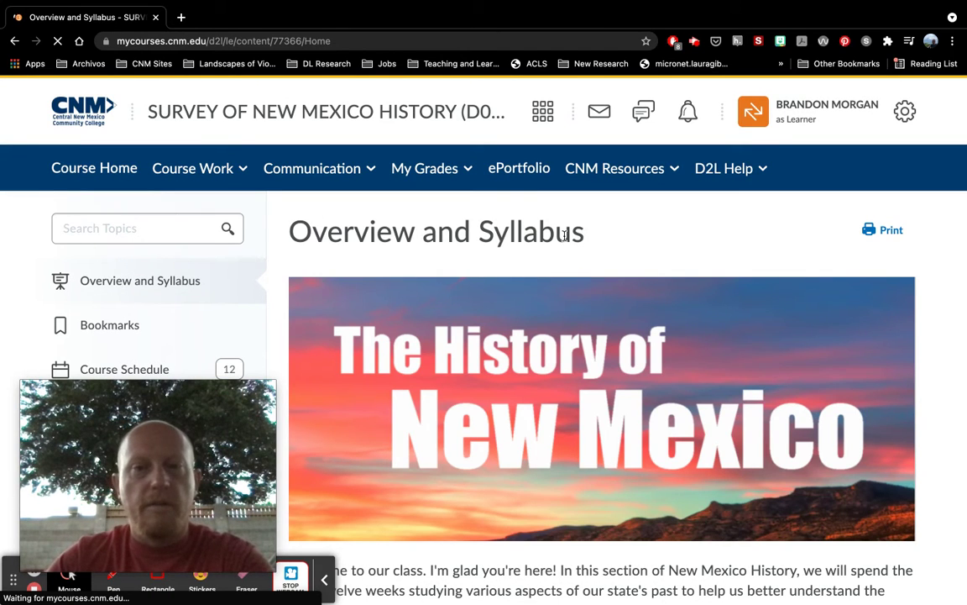
scroll(564, 236, down, 4)
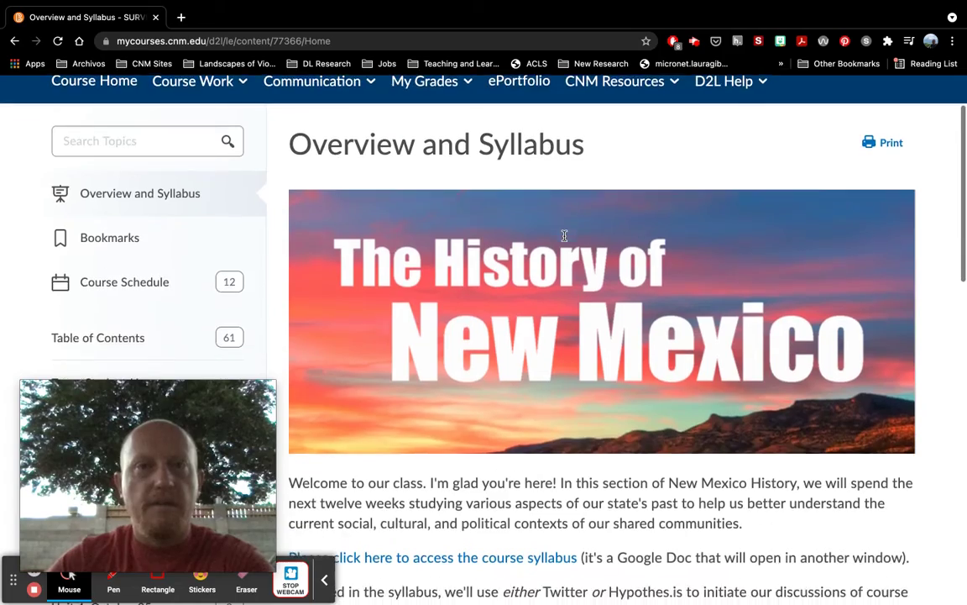
scroll(564, 240, down, 5)
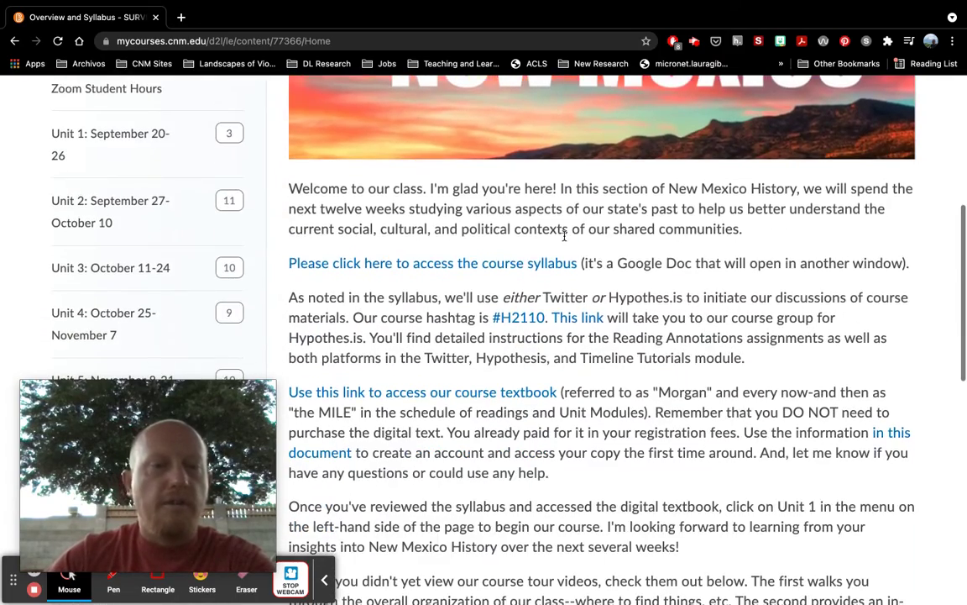
scroll(564, 237, down, 2)
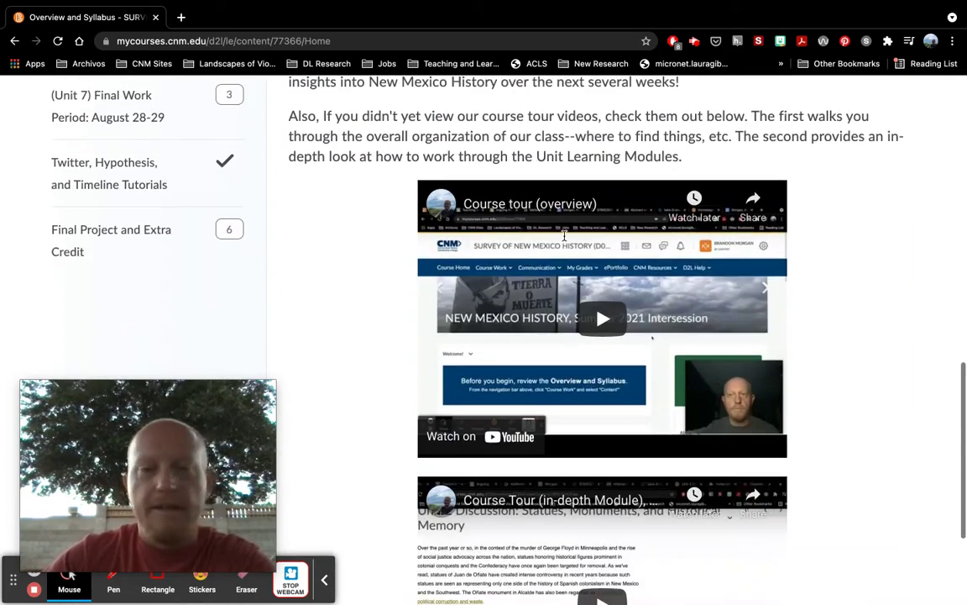
scroll(155, 159, up, 1)
scroll(162, 134, up, 1)
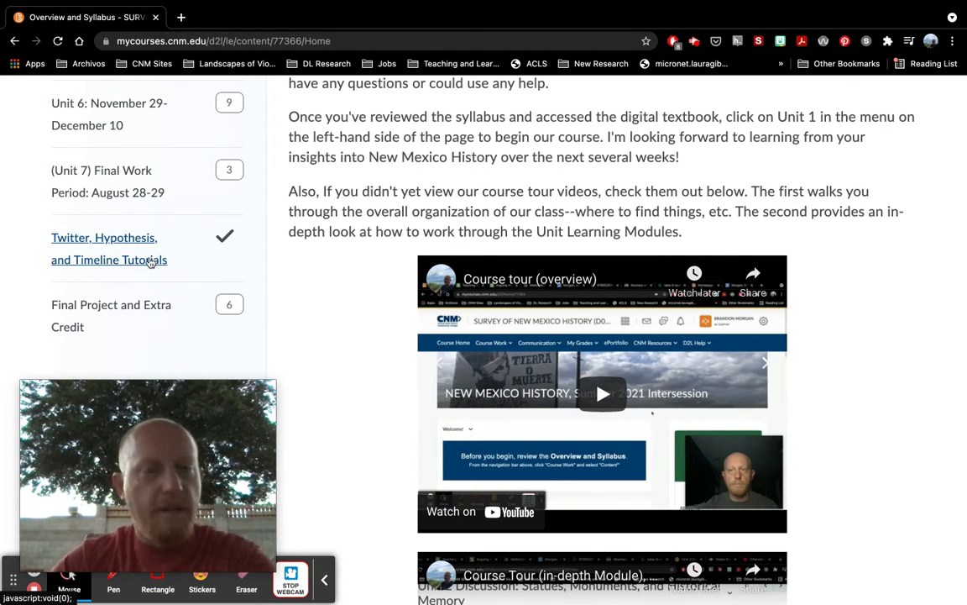
Open the Timeline submodule within the Twitter, Hypothesis, and Timeline Tutorials module.
click(117, 240)
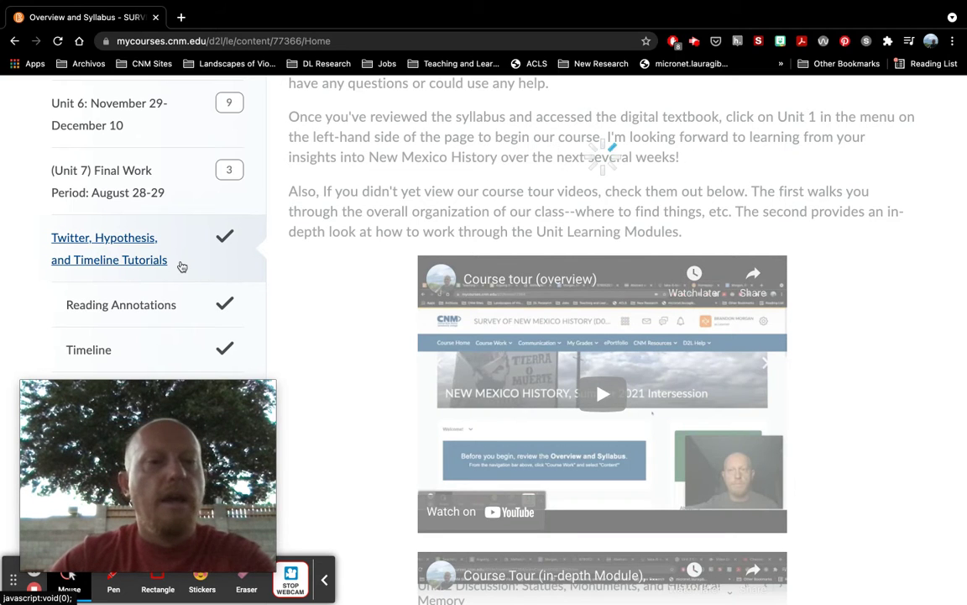
scroll(182, 266, down, 2)
click(89, 283)
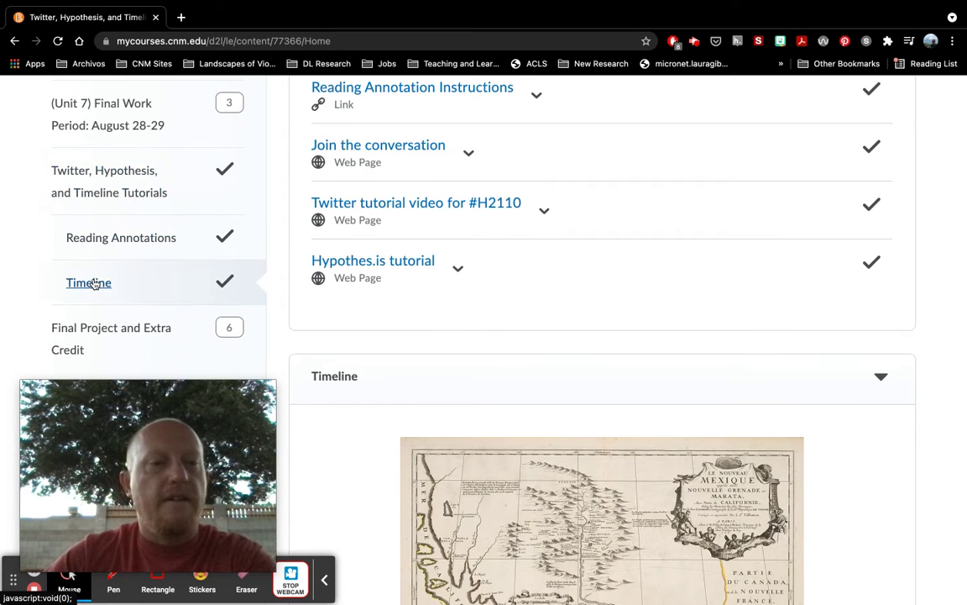
scroll(447, 306, up, 3)
scroll(446, 304, up, 5)
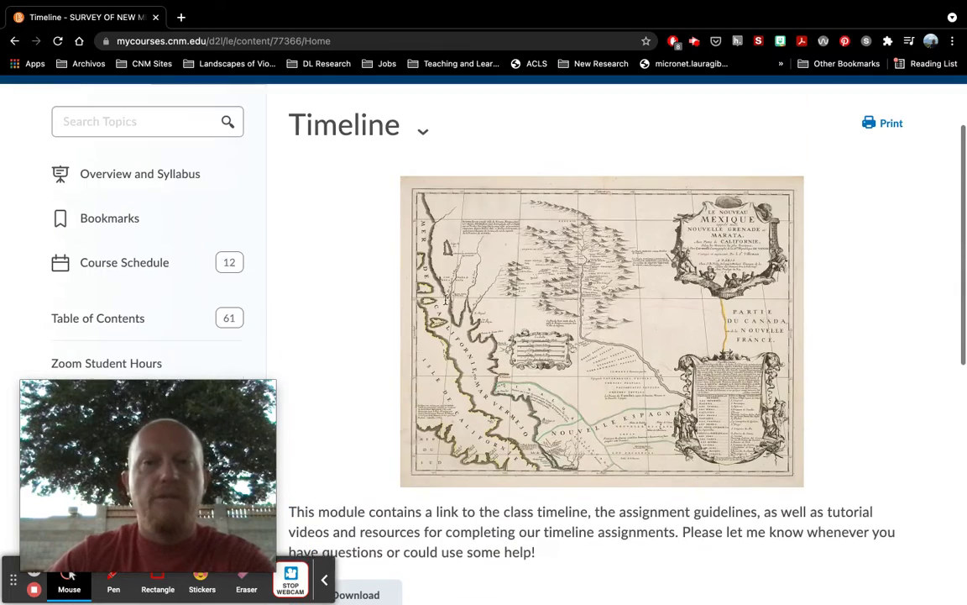
Open the "Our class timeline on Tiki-Toki" topic and highlight the listed username and password lines.
scroll(732, 278, down, 5)
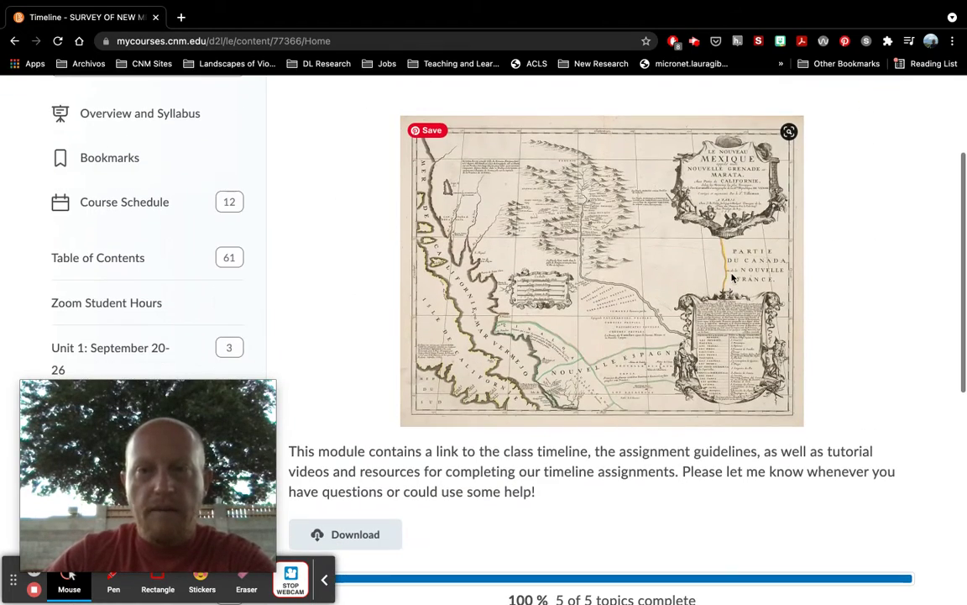
scroll(732, 278, down, 4)
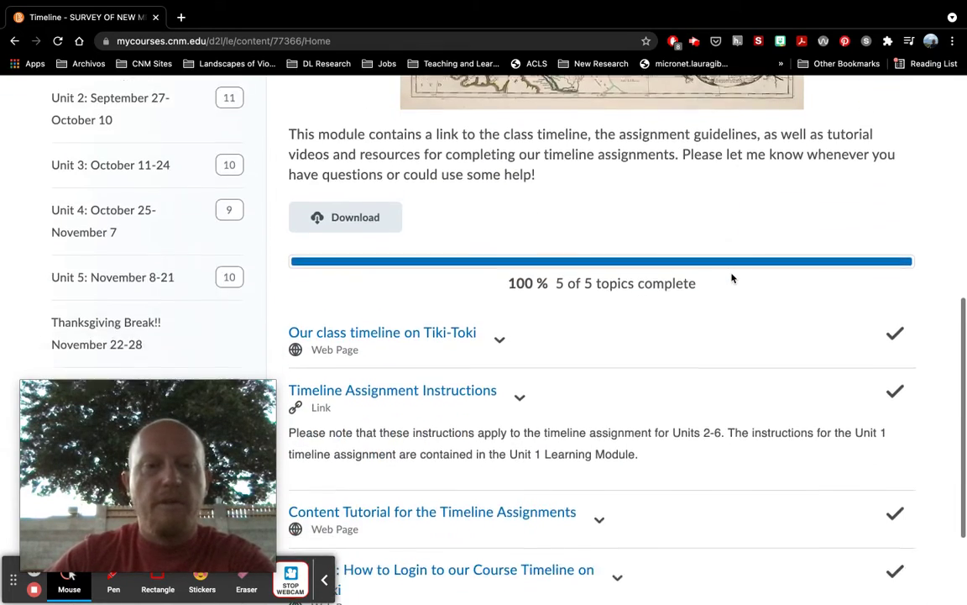
click(411, 241)
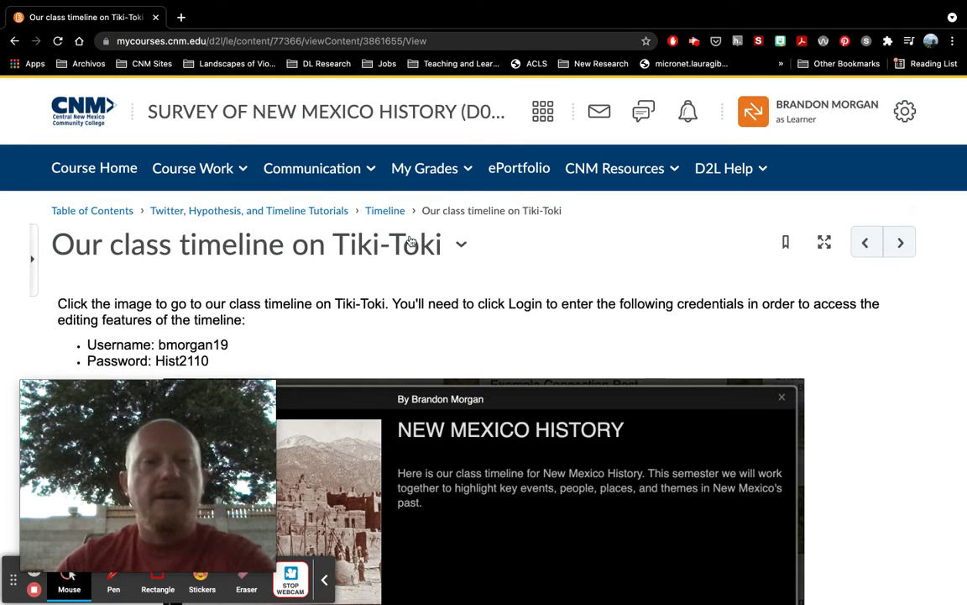
drag(85, 344, 218, 361)
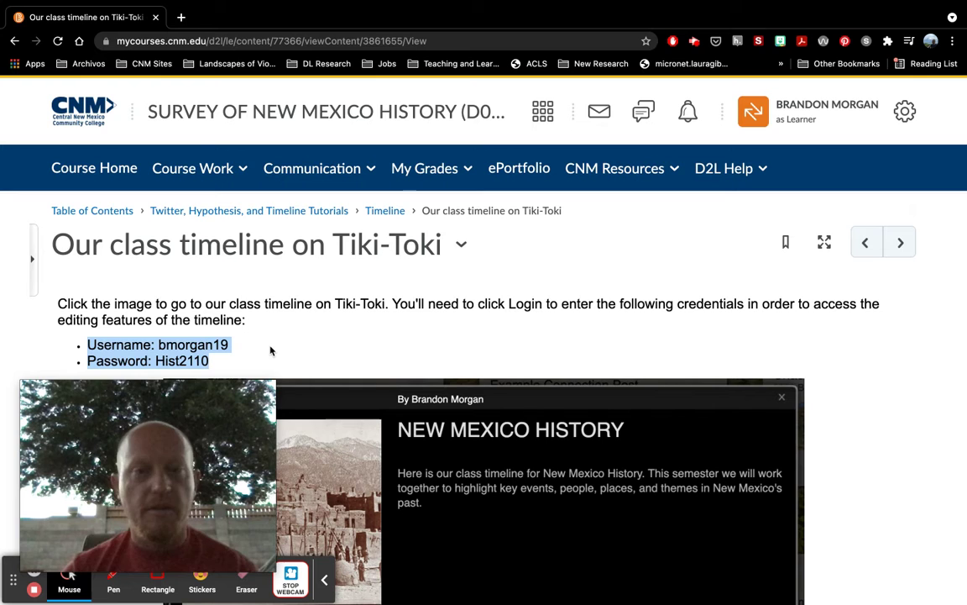
Follow the New Mexico History image to the class timeline on Tiki-Toki and close its introduction.
scroll(270, 351, down, 4)
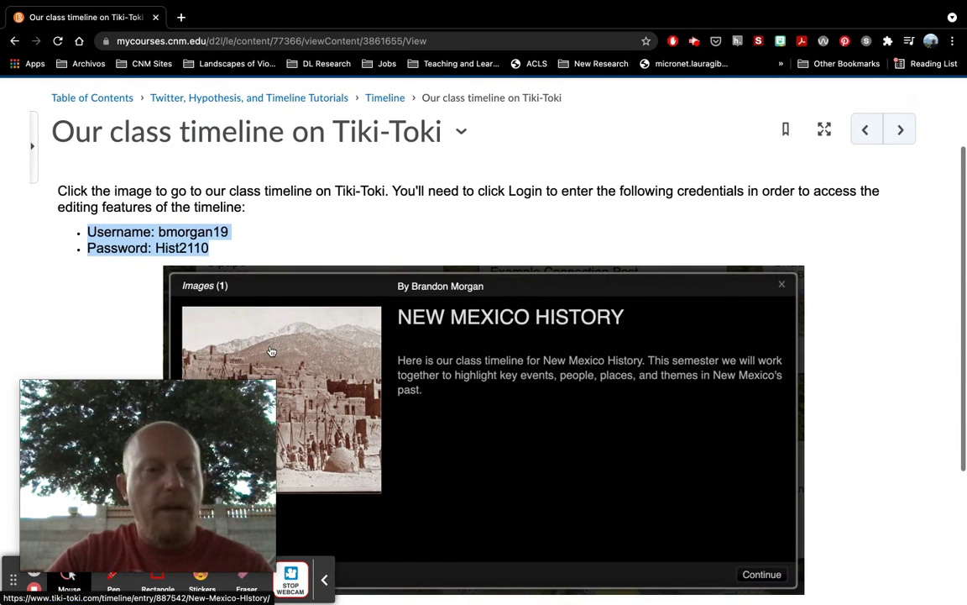
scroll(270, 350, down, 1)
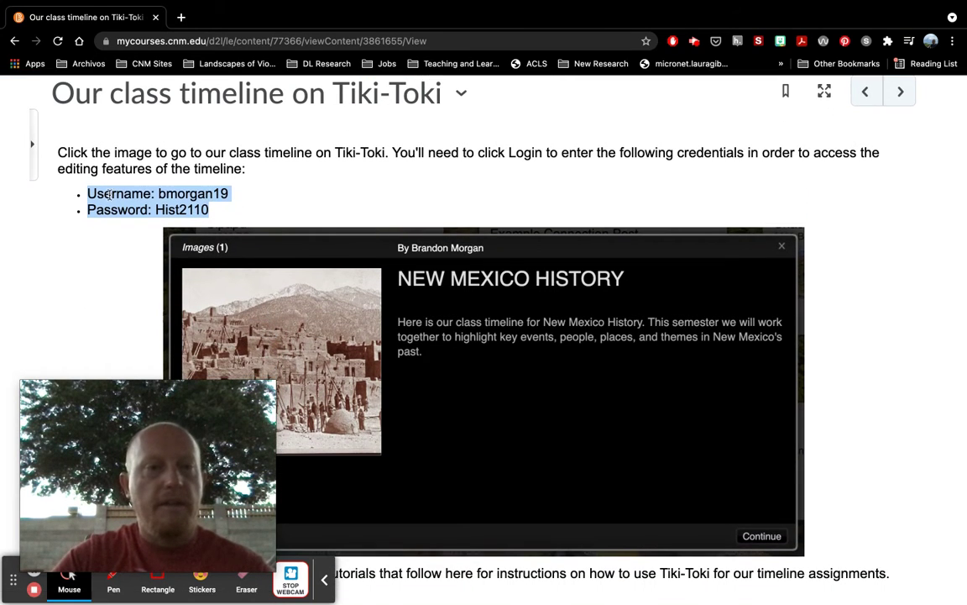
click(457, 316)
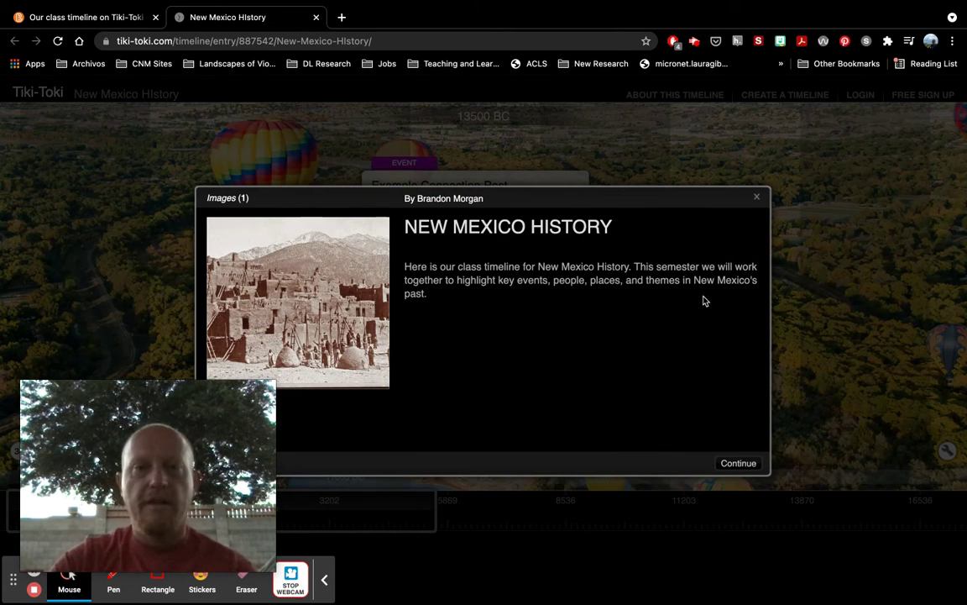
click(757, 196)
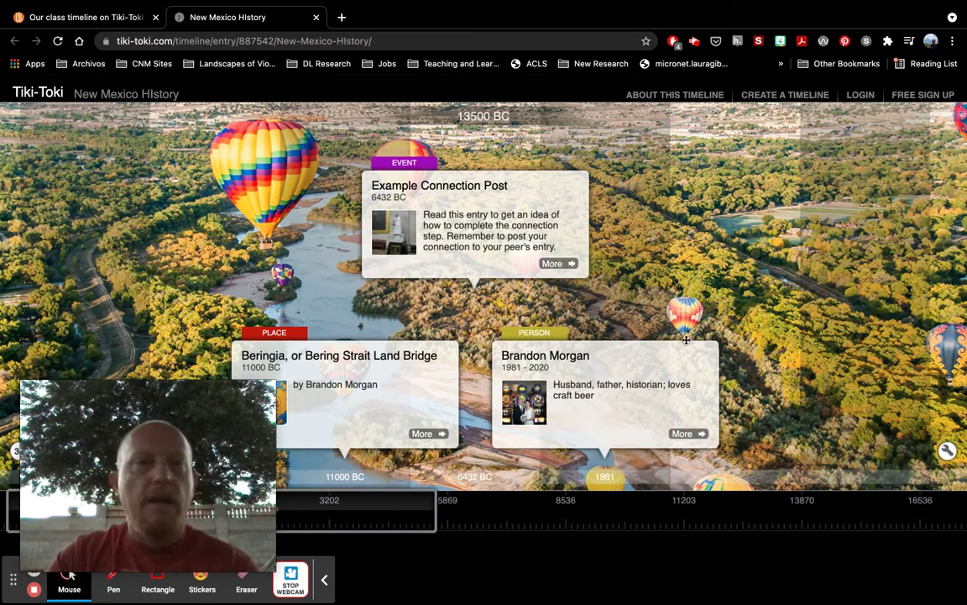
Bring up the Tiki-Toki login form and fill in the class account's saved username and password.
click(863, 98)
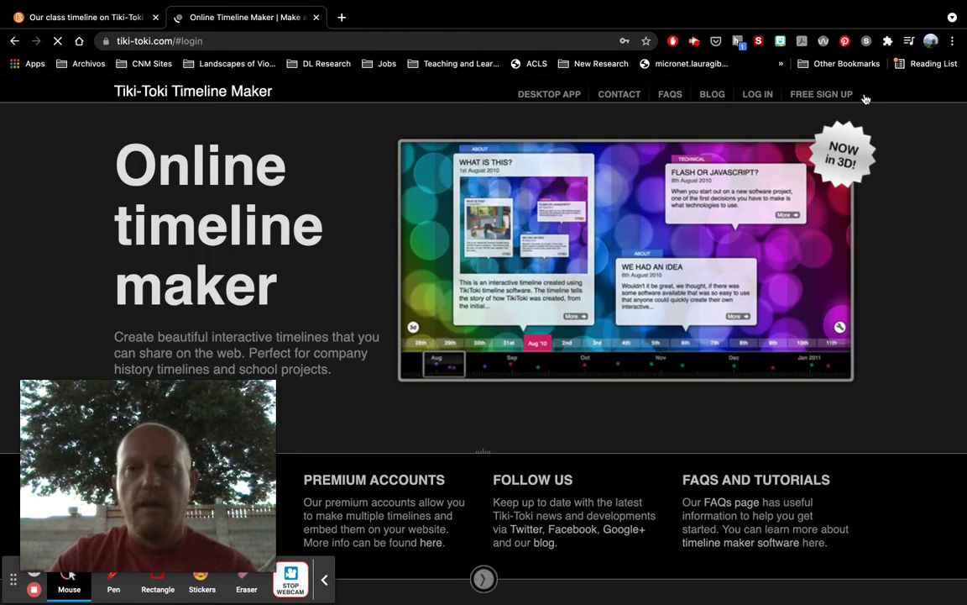
click(760, 97)
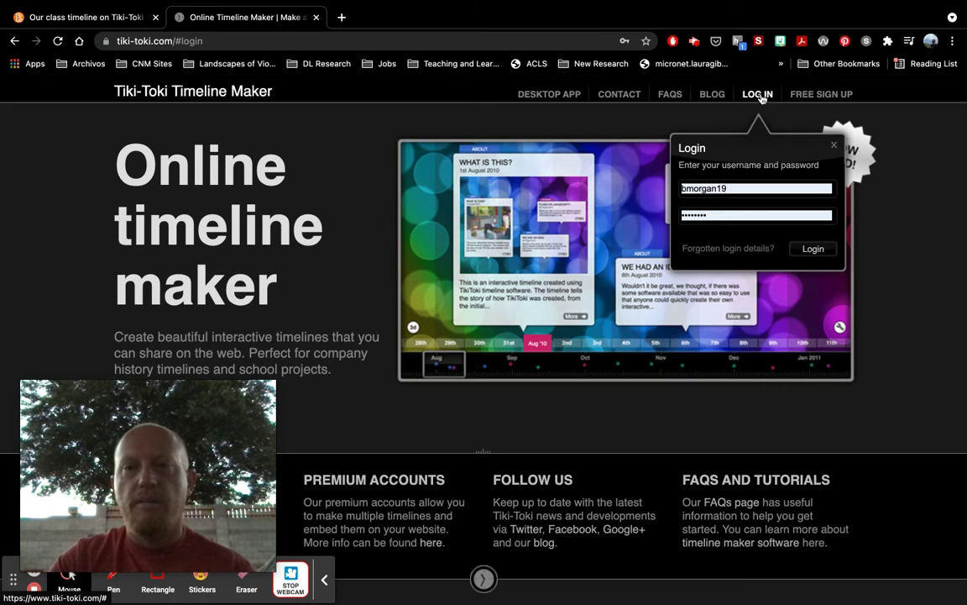
click(768, 99)
click(767, 99)
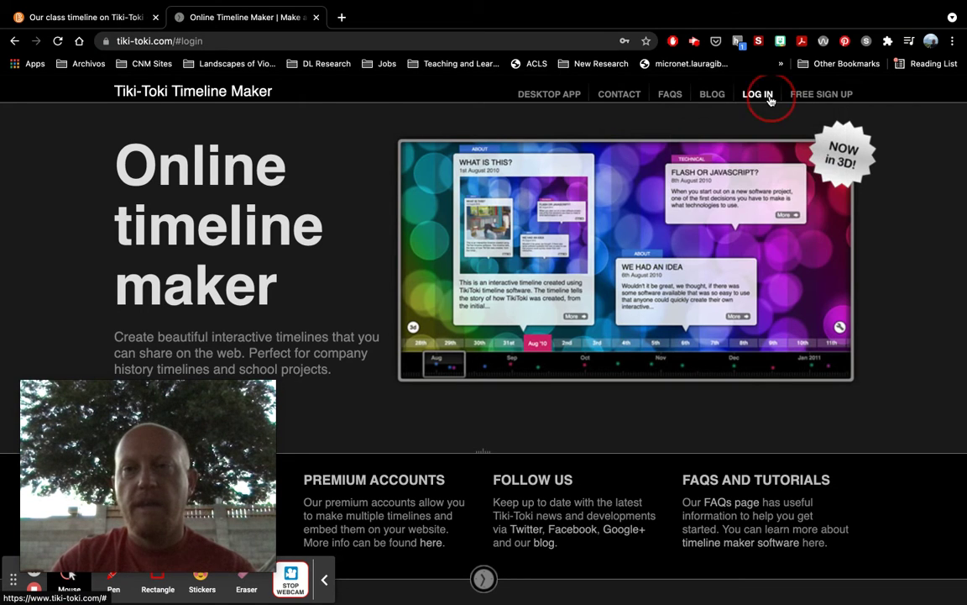
click(730, 188)
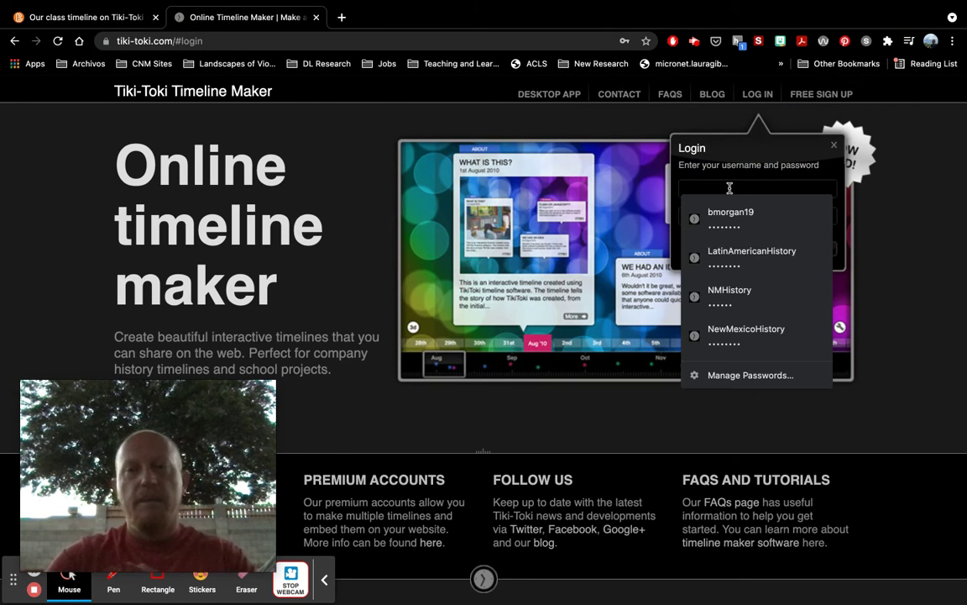
click(731, 217)
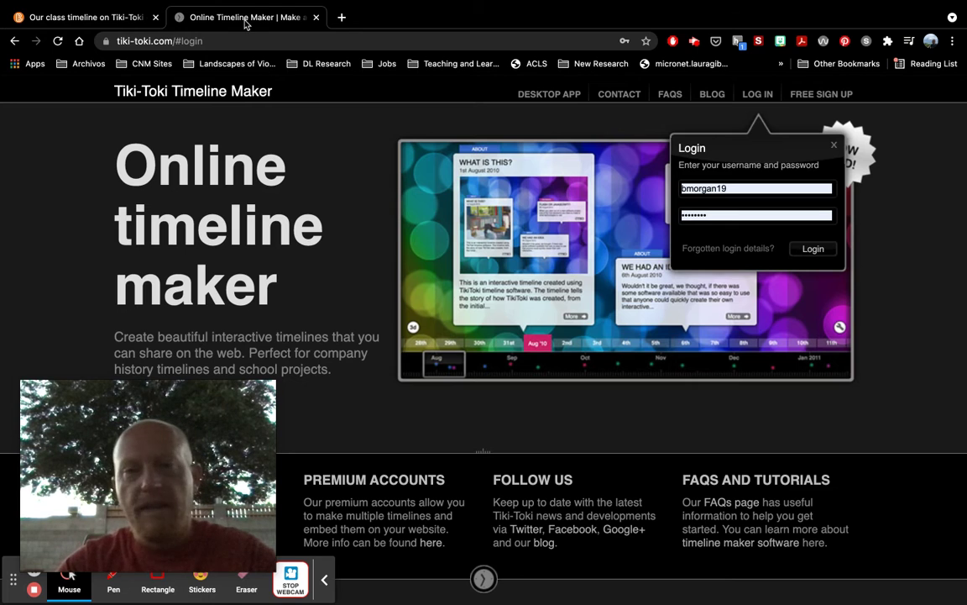
Check the credentials on the course page, then return to Tiki-Toki and submit the login.
click(71, 21)
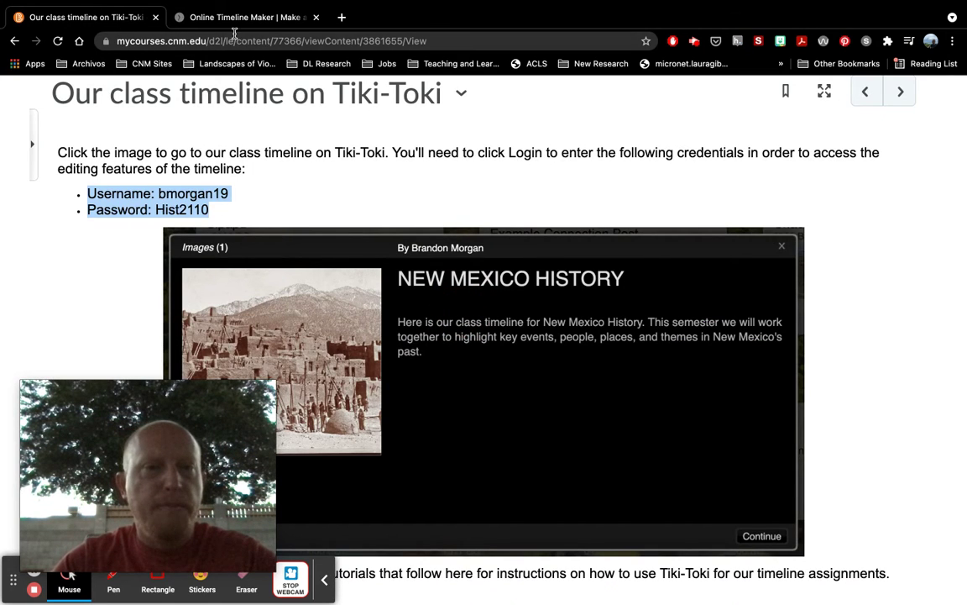
click(211, 26)
click(811, 250)
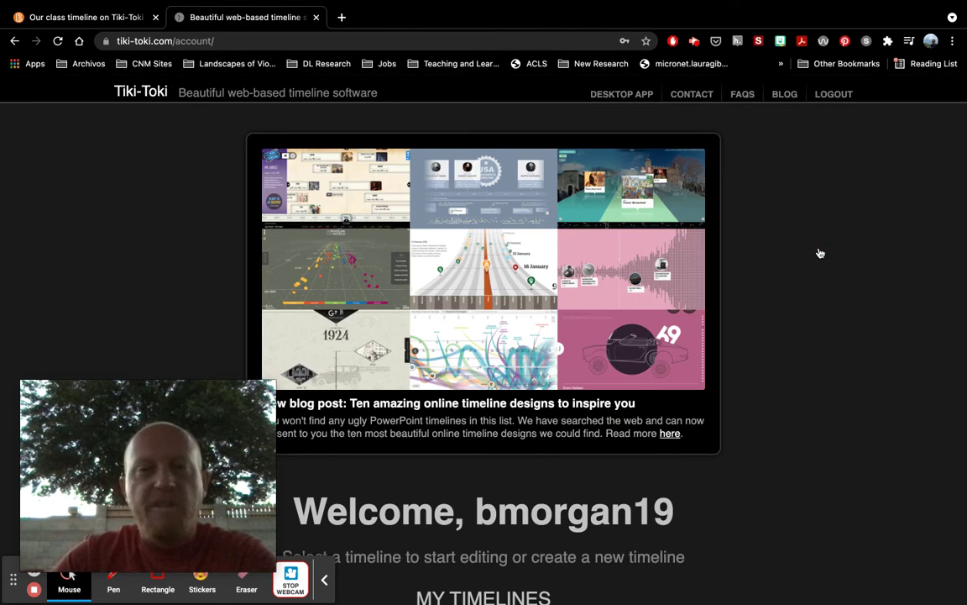
Open the New Mexico HIstory timeline from the account's timelines, dismissing its introduction, and expand the admin options listing its stories.
scroll(787, 277, down, 3)
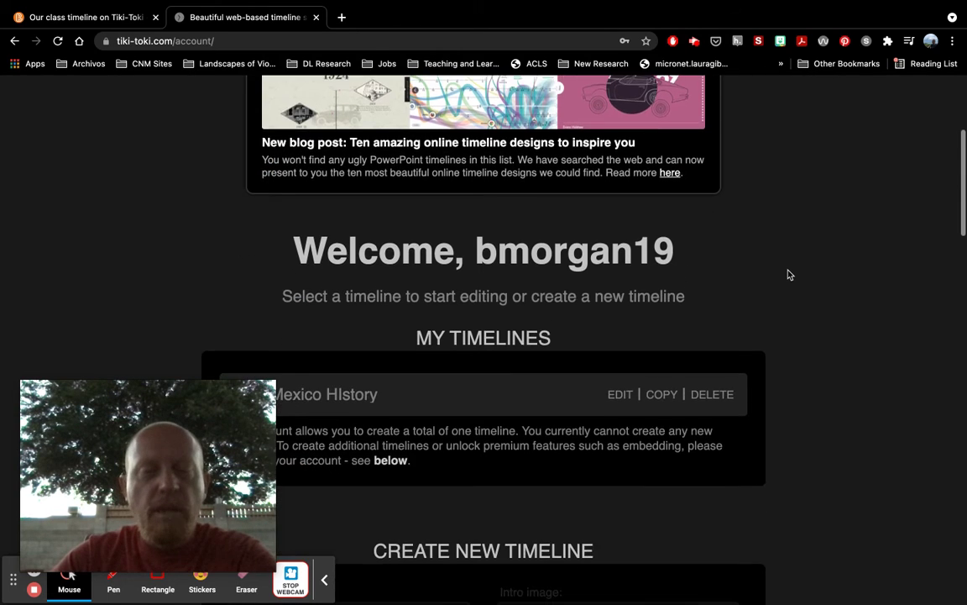
scroll(787, 274, down, 5)
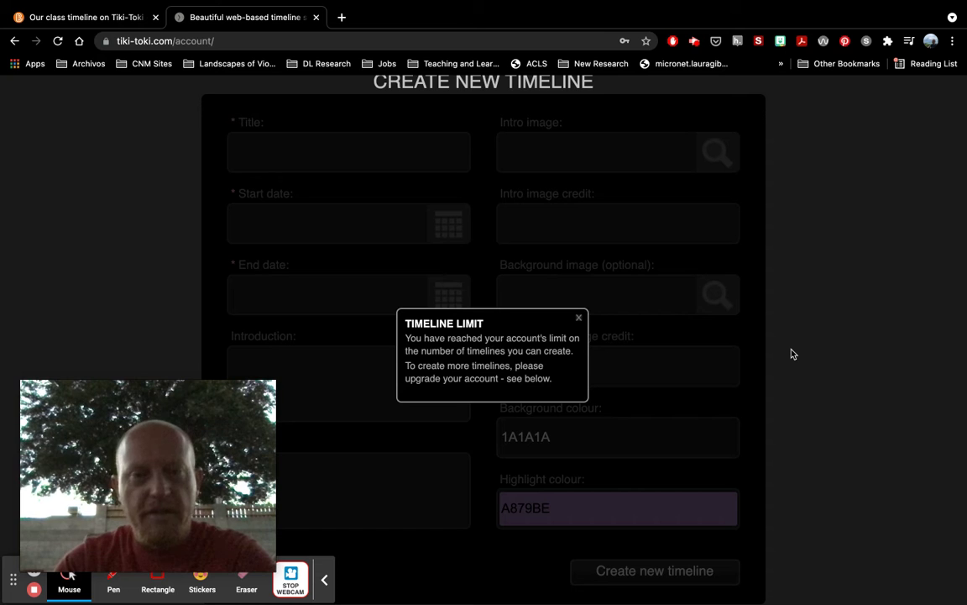
scroll(792, 352, up, 4)
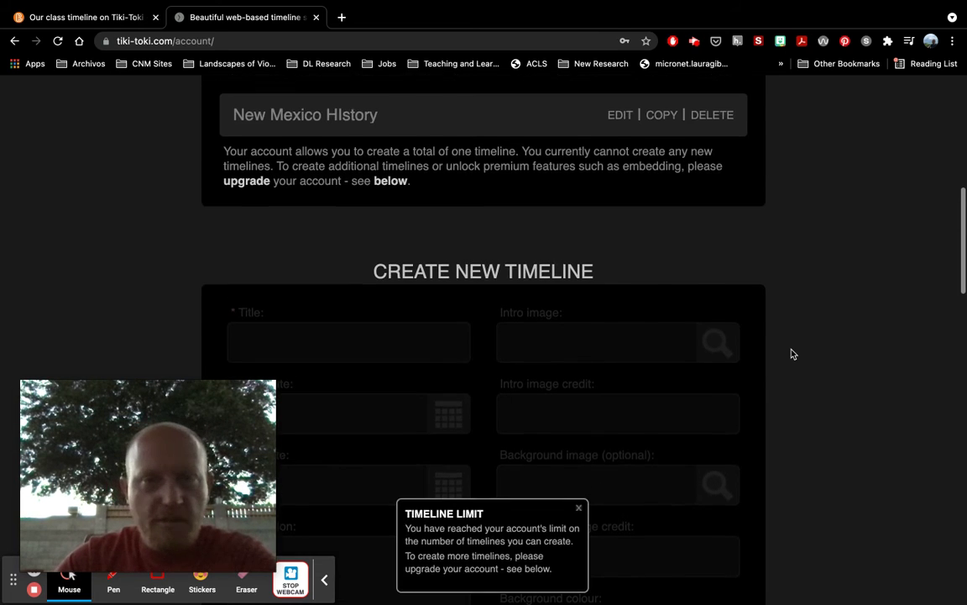
click(326, 231)
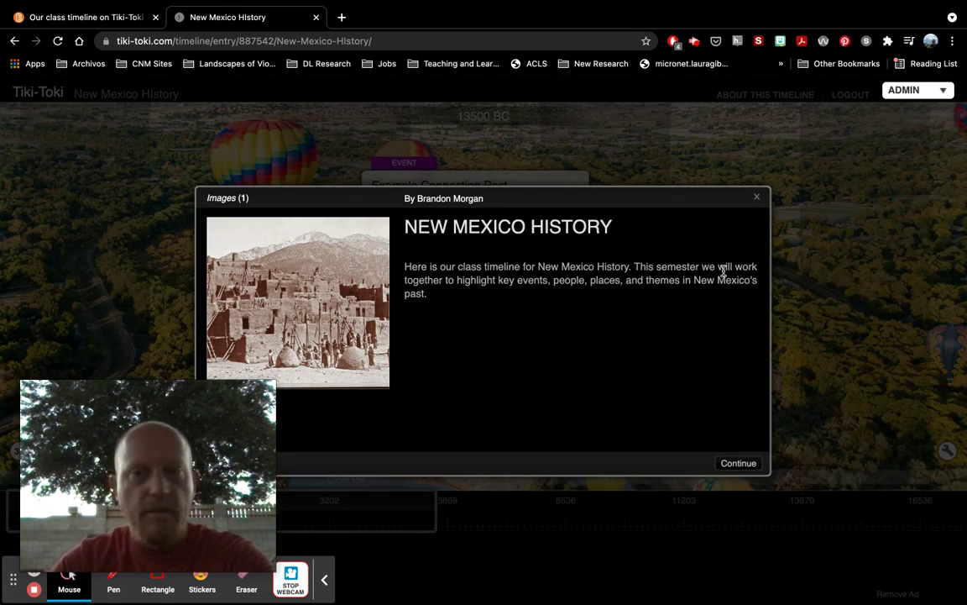
click(817, 317)
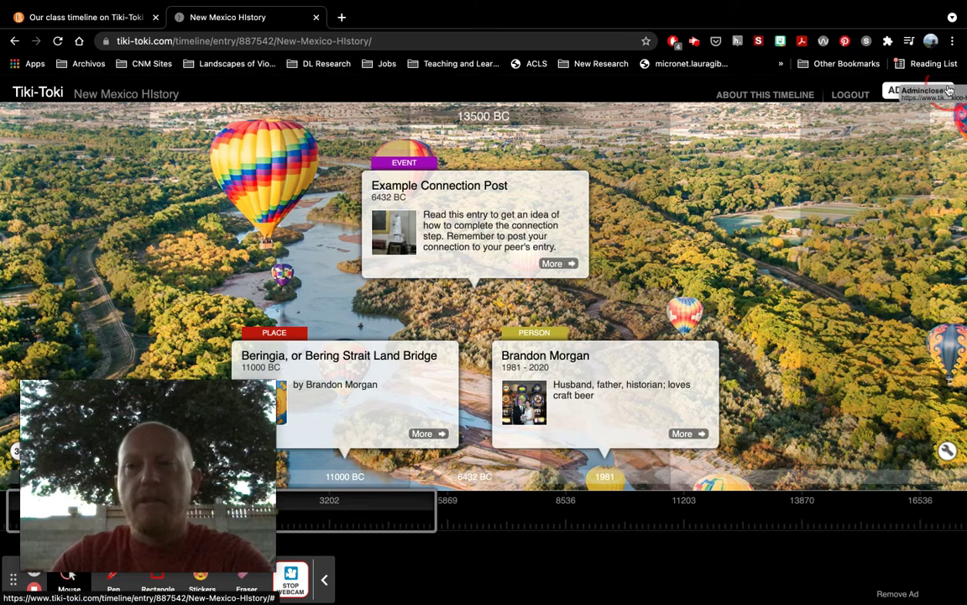
click(844, 89)
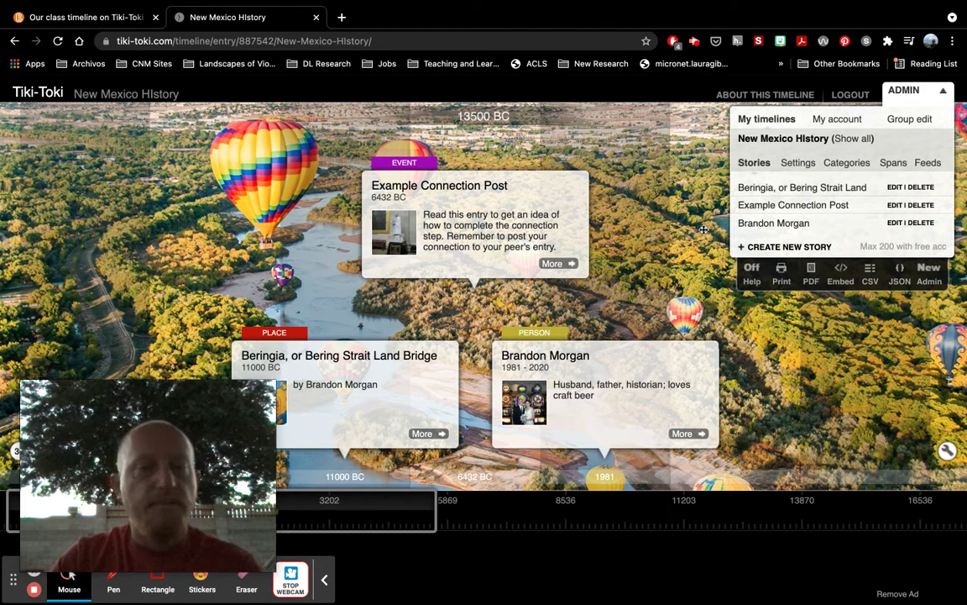
mouse_move(155, 457)
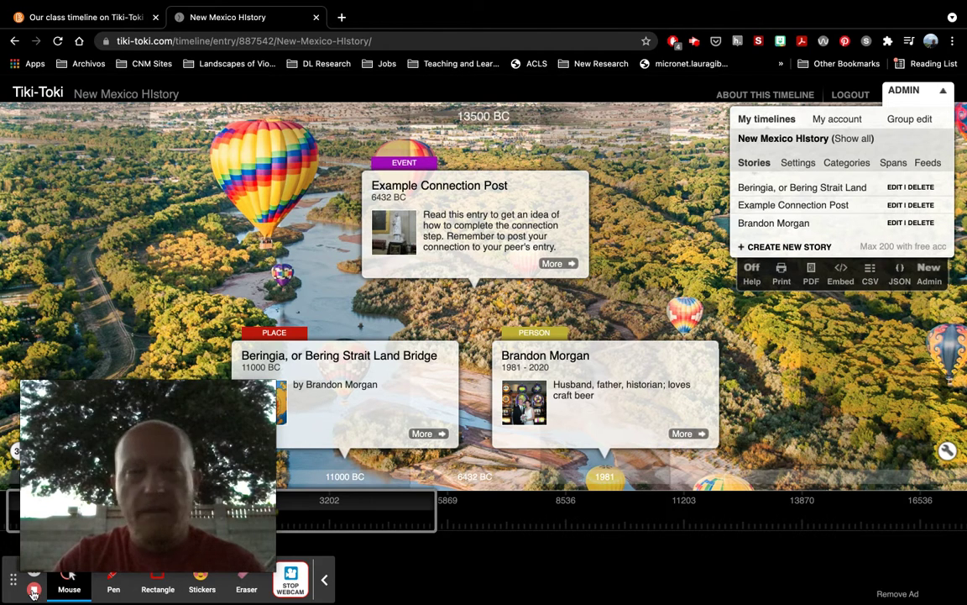